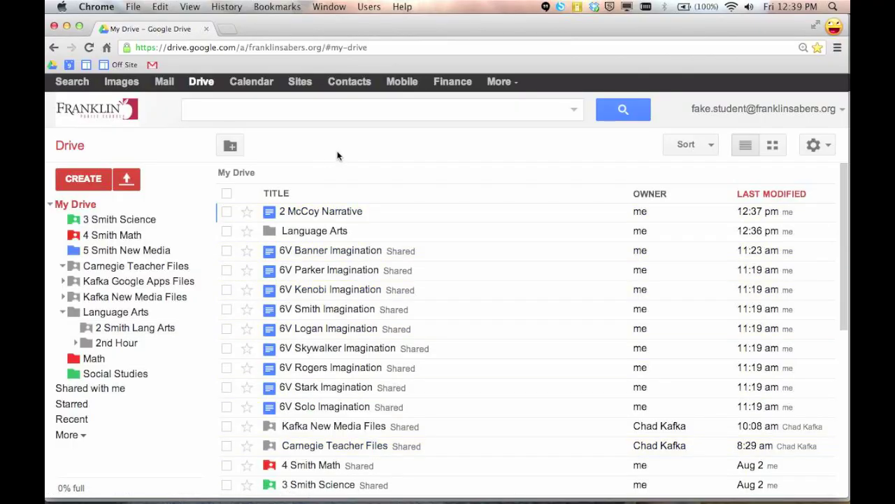
- Create a new folder in My Drive named "2 McCoy Lang Arts"
{"action": "left_click", "coordinate": [85, 181]}
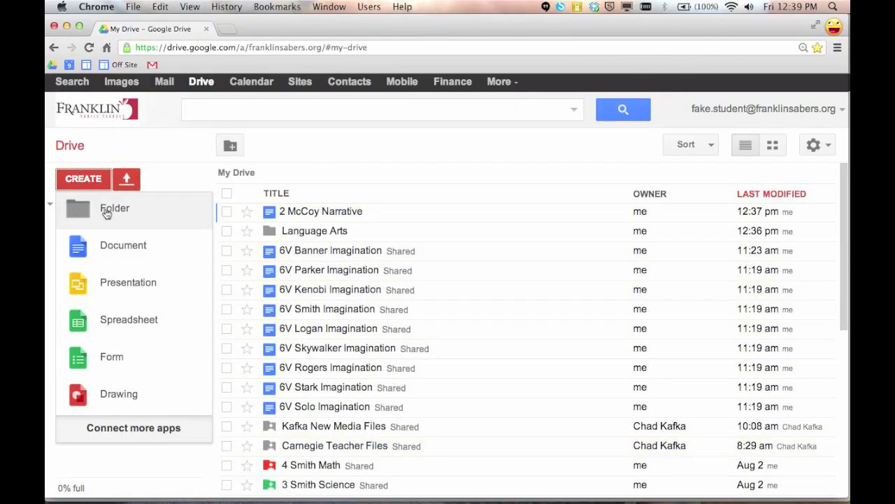
{"action": "left_click", "coordinate": [103, 209]}
{"action": "key", "text": "BackSpace"}
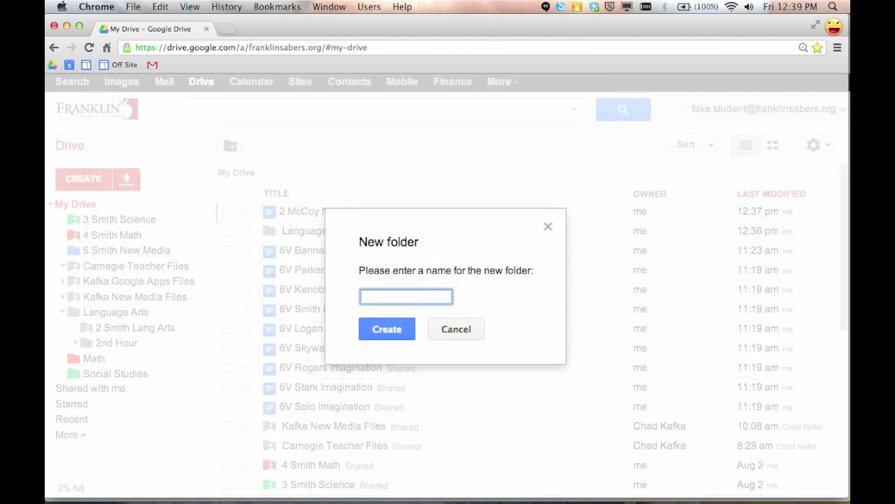
{"action": "type", "text": "2 McCoy Lang Arts"}
{"action": "left_click", "coordinate": [395, 329]}
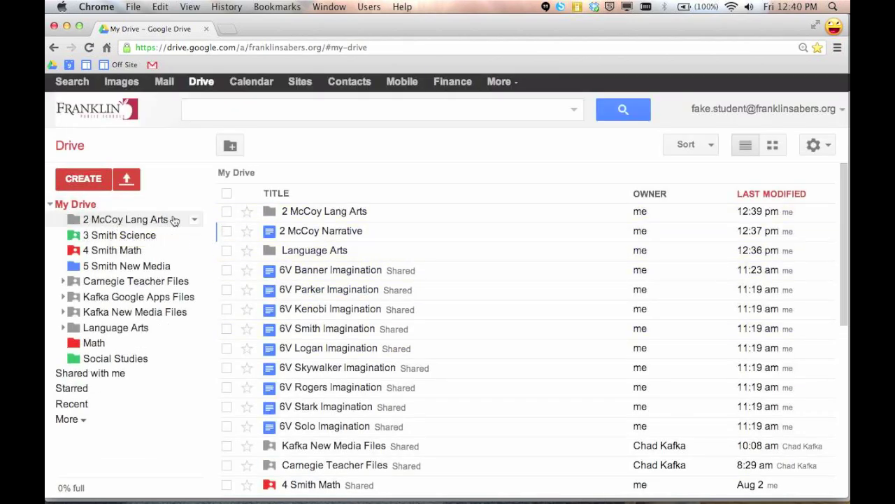
- Open the sharing settings of the 2 McCoy Lang Arts folder and add the teacher's suggested school address as an invitee
{"action": "left_click", "coordinate": [195, 220]}
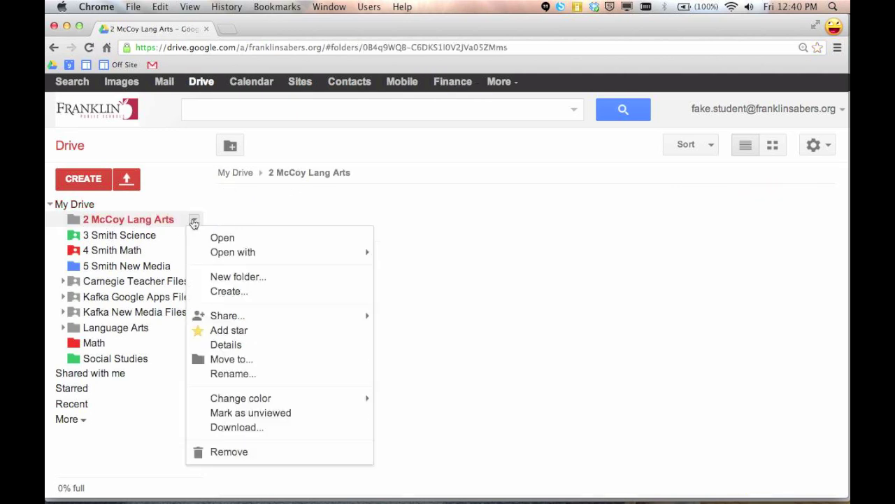
{"action": "mouse_move", "coordinate": [237, 319]}
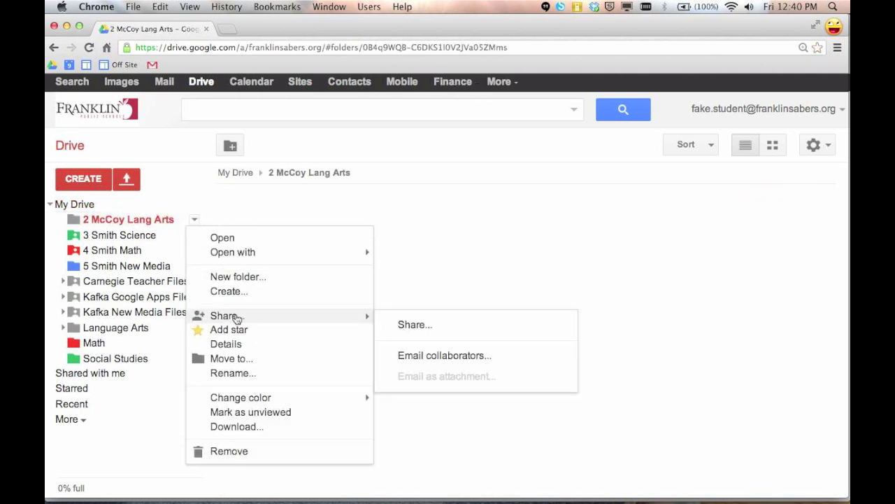
{"action": "left_click", "coordinate": [429, 326]}
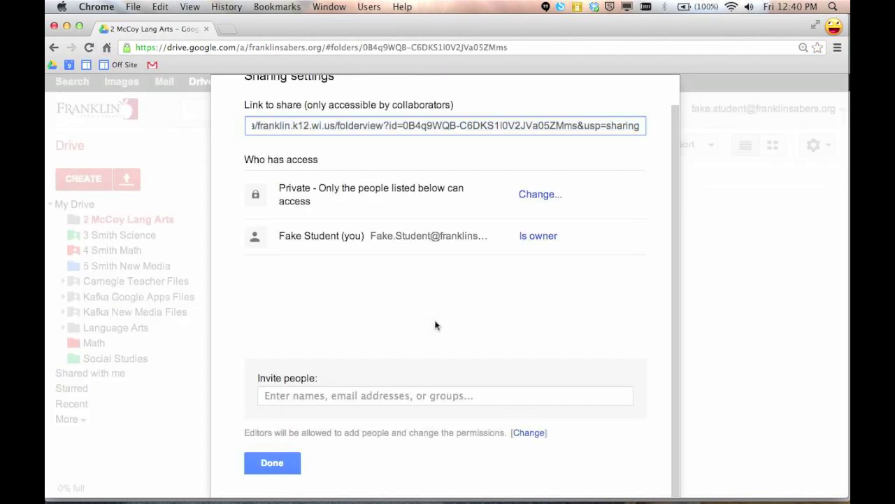
{"action": "left_click", "coordinate": [301, 396]}
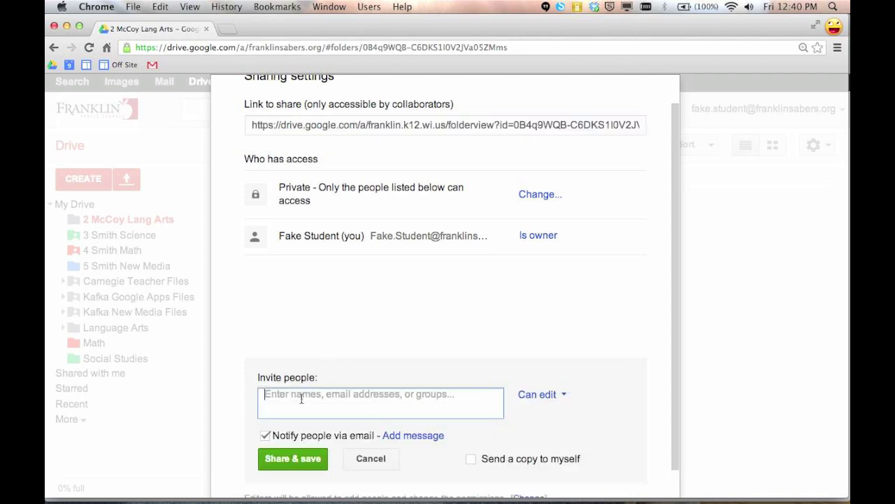
{"action": "type", "text": "kafka"}
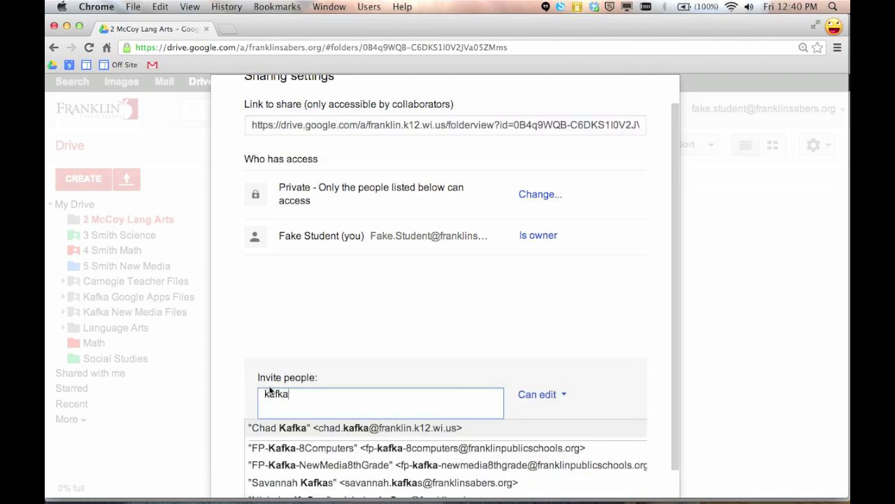
{"action": "left_click", "coordinate": [371, 433]}
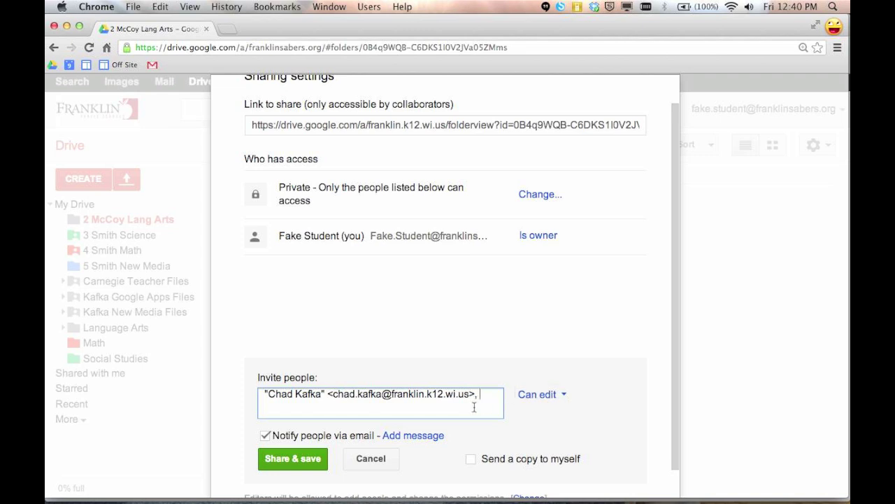
- Turn off email notification, share the folder with the teacher without sending an invitation, and finish the sharing settings
{"action": "scroll", "coordinate": [473, 411], "scroll_direction": "down", "scroll_amount": 1}
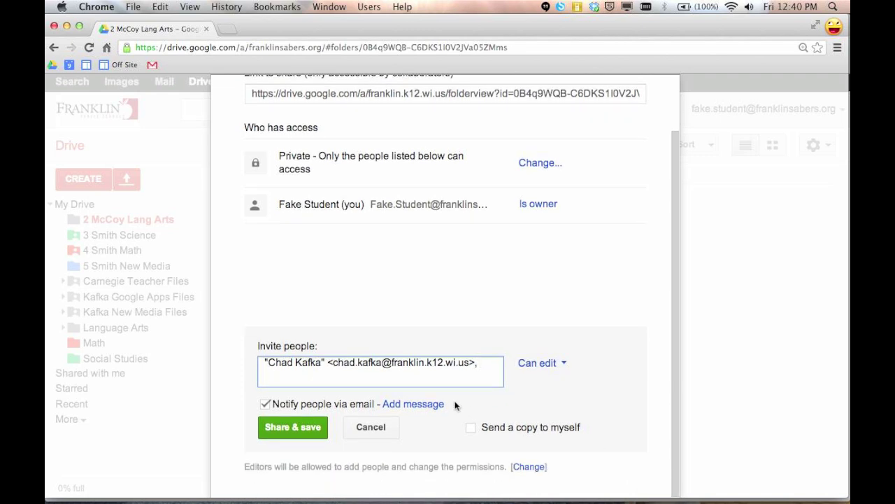
{"action": "left_click", "coordinate": [265, 405]}
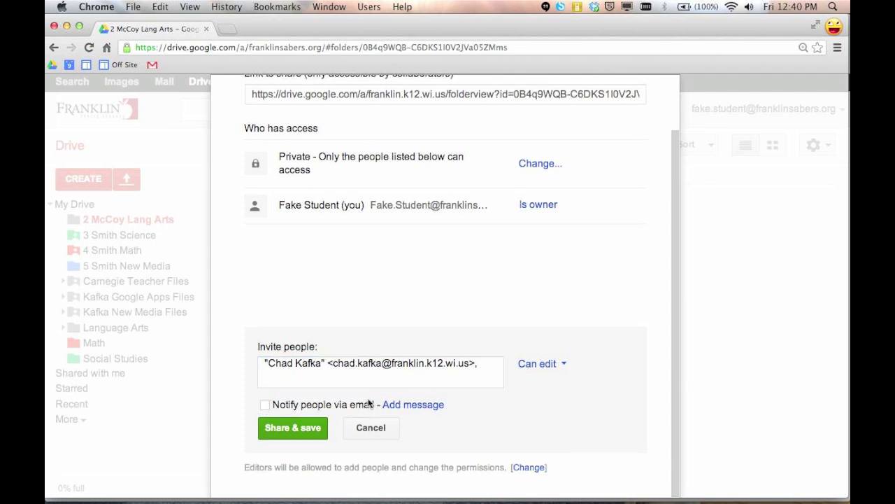
{"action": "scroll", "coordinate": [369, 404], "scroll_direction": "up", "scroll_amount": 1}
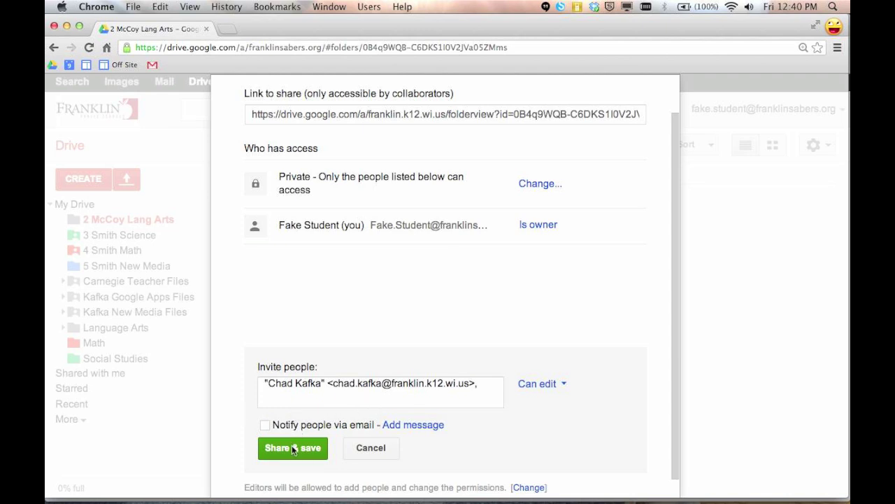
{"action": "left_click", "coordinate": [309, 451]}
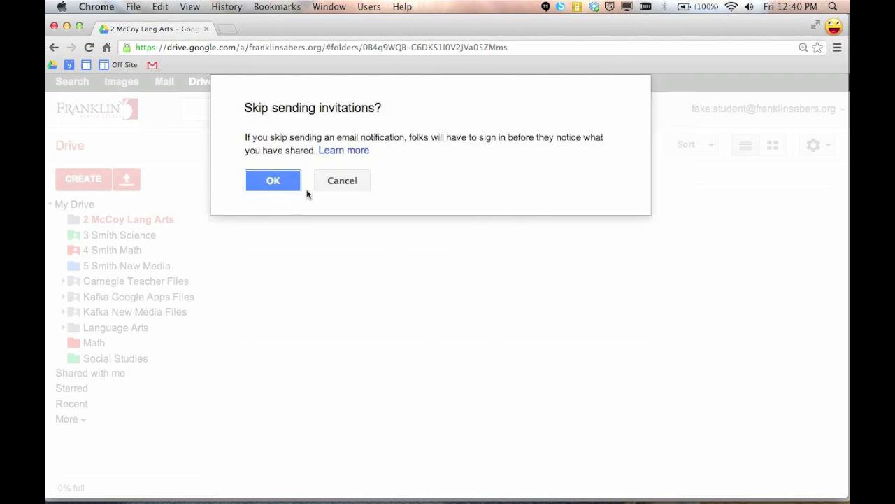
{"action": "left_click", "coordinate": [284, 182]}
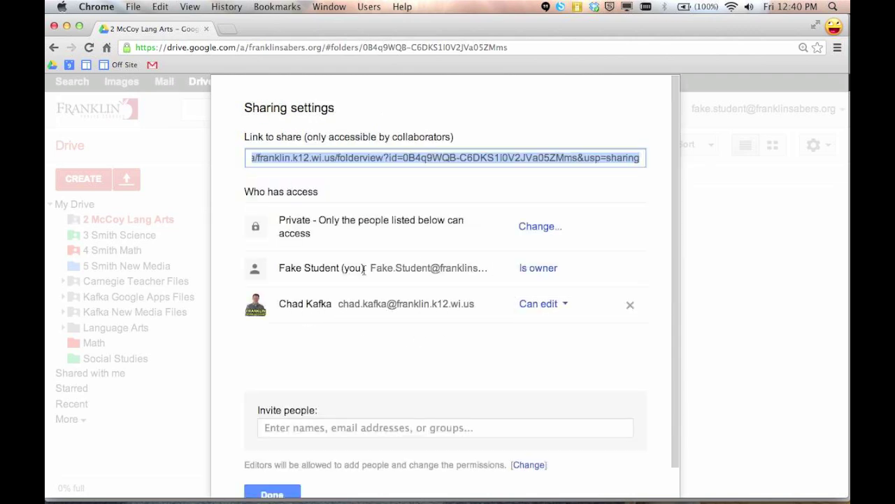
{"action": "left_click", "coordinate": [279, 495]}
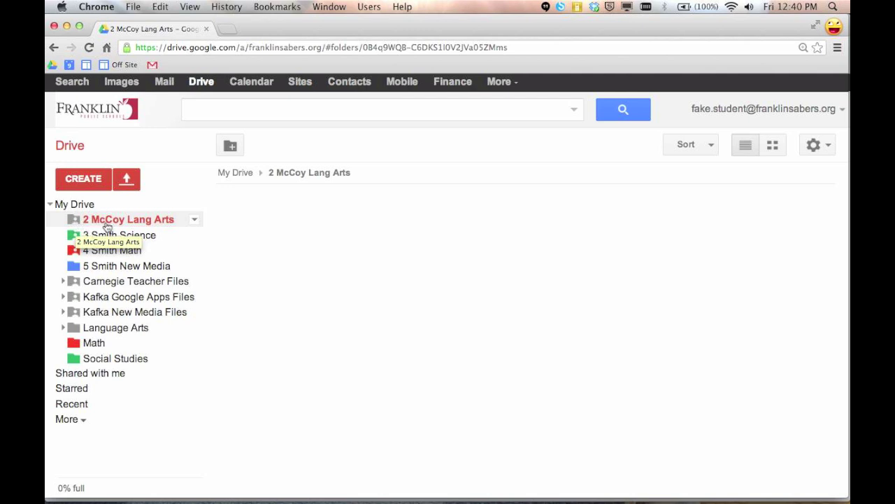
- Open the 2 McCoy Narrative document from My Drive to view it, and close it again
{"action": "left_click", "coordinate": [74, 204]}
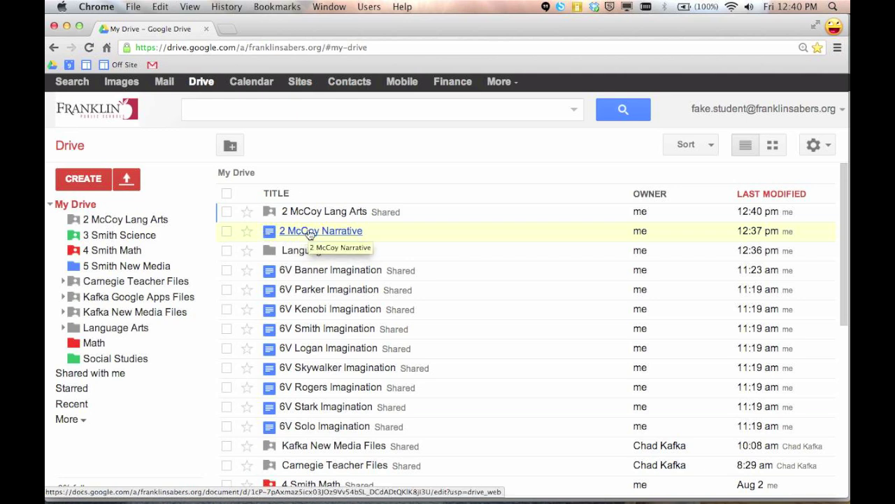
{"action": "left_click", "coordinate": [309, 237]}
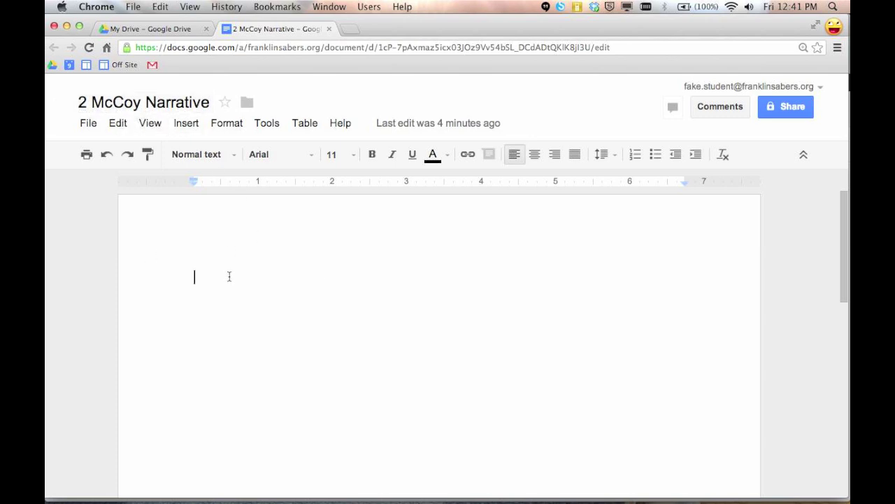
{"action": "left_click", "coordinate": [329, 32]}
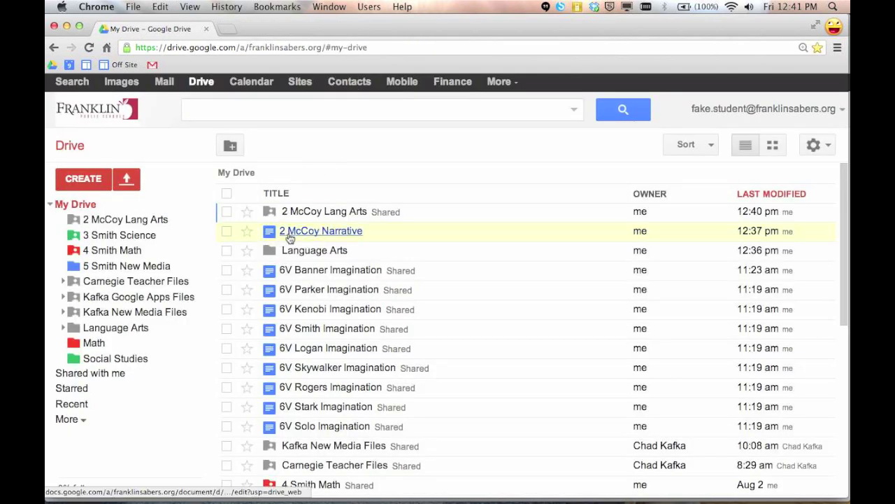
- Move the 2 McCoy Narrative document into the 2 McCoy Lang Arts folder and open that folder
{"action": "left_click", "coordinate": [224, 236]}
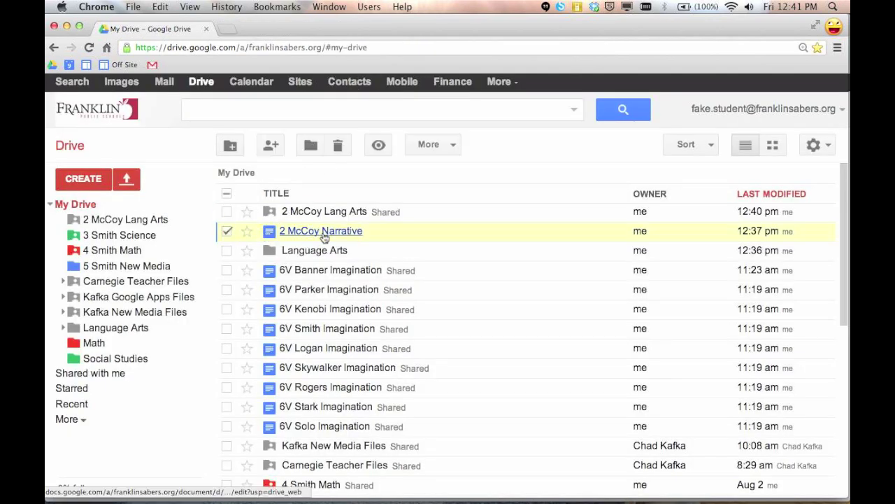
{"action": "left_click", "coordinate": [311, 147]}
{"action": "left_click", "coordinate": [323, 193]}
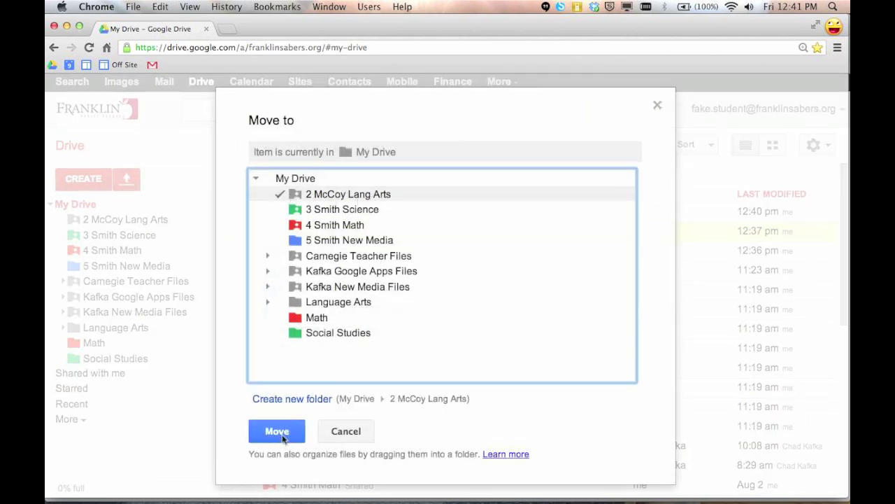
{"action": "left_click", "coordinate": [284, 434]}
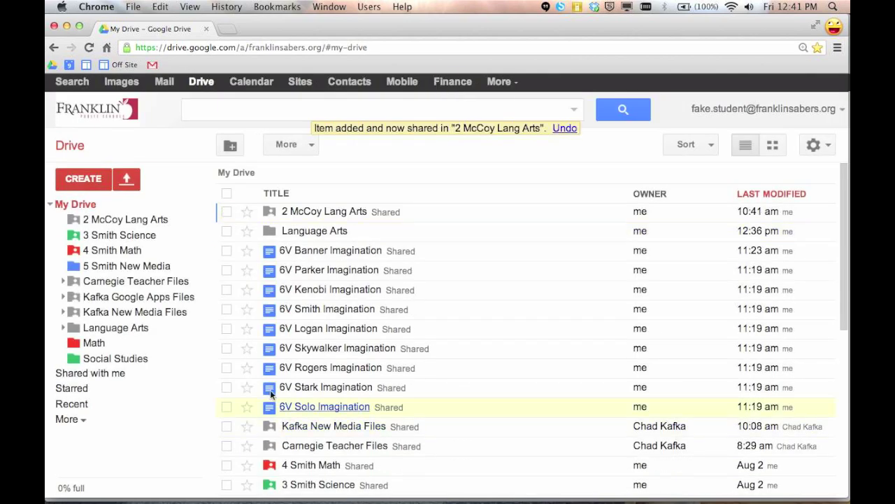
{"action": "left_click", "coordinate": [154, 222]}
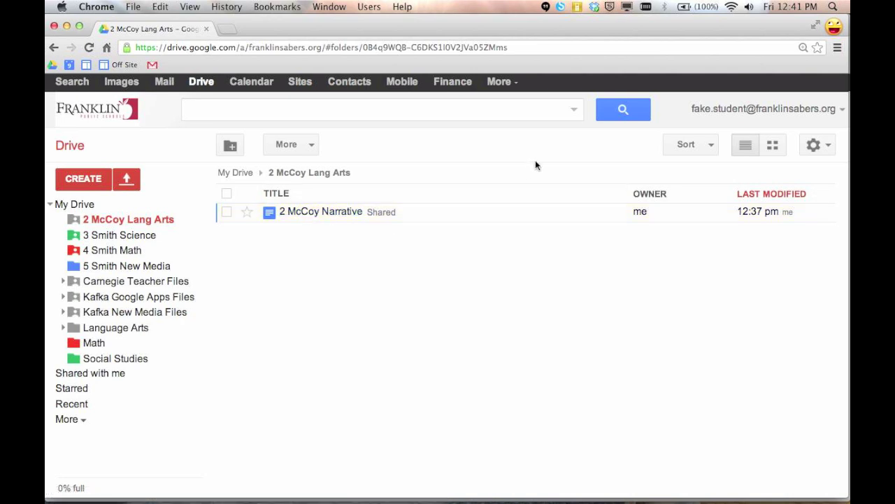
- Switch to the teacher's work browser profile, collapse the My Drive folder tree and show the items shared with the teacher
{"action": "left_click", "coordinate": [834, 26]}
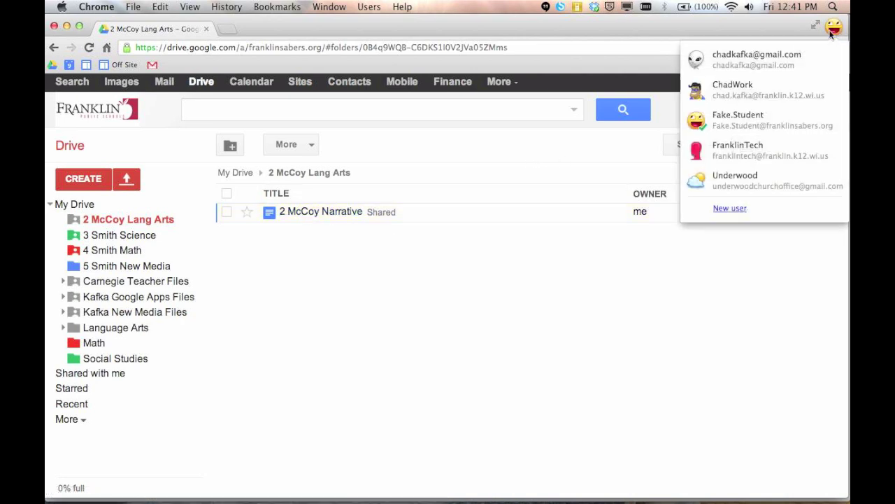
{"action": "left_click", "coordinate": [775, 88]}
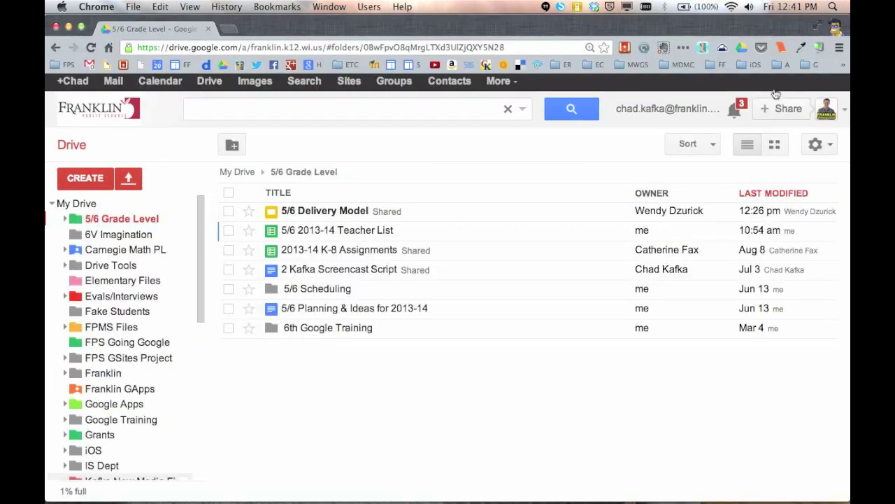
{"action": "left_click", "coordinate": [51, 204]}
{"action": "left_click", "coordinate": [66, 203]}
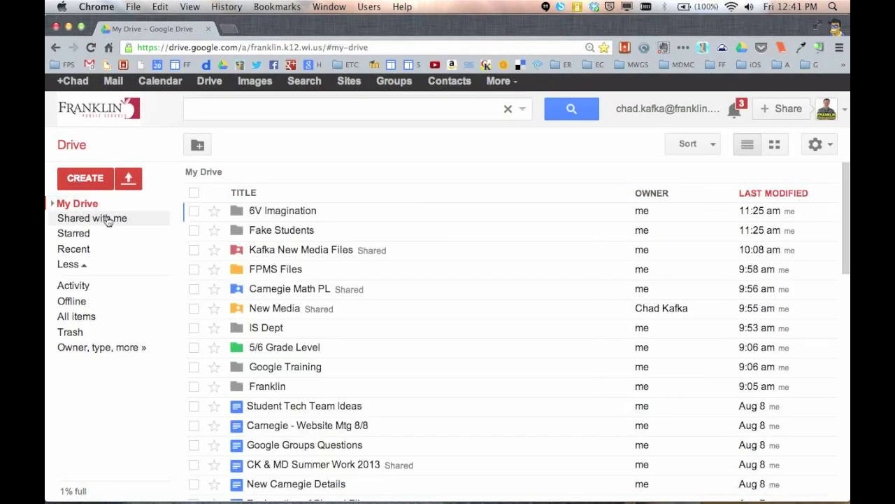
{"action": "left_click", "coordinate": [70, 222]}
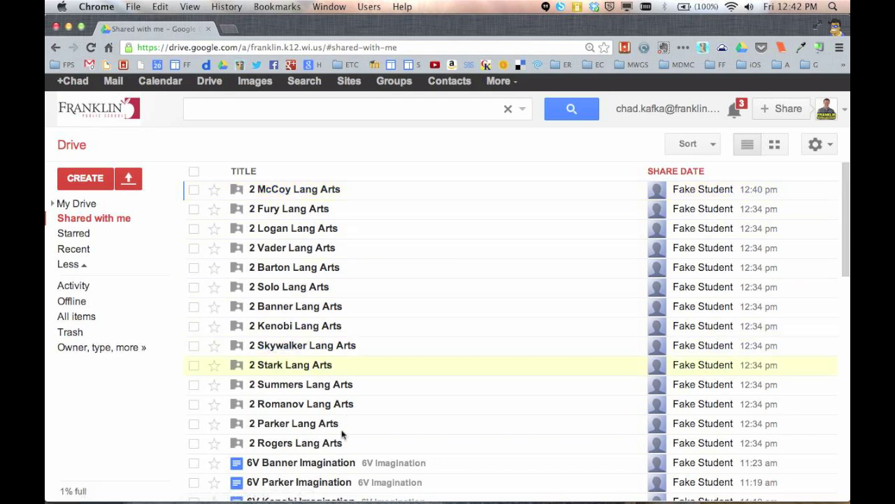
- Move the shared folders from 2 McCoy Lang Arts through 2 Rogers Lang Arts into a new My Drive folder named "Hour 2"
{"action": "left_click", "coordinate": [194, 190]}
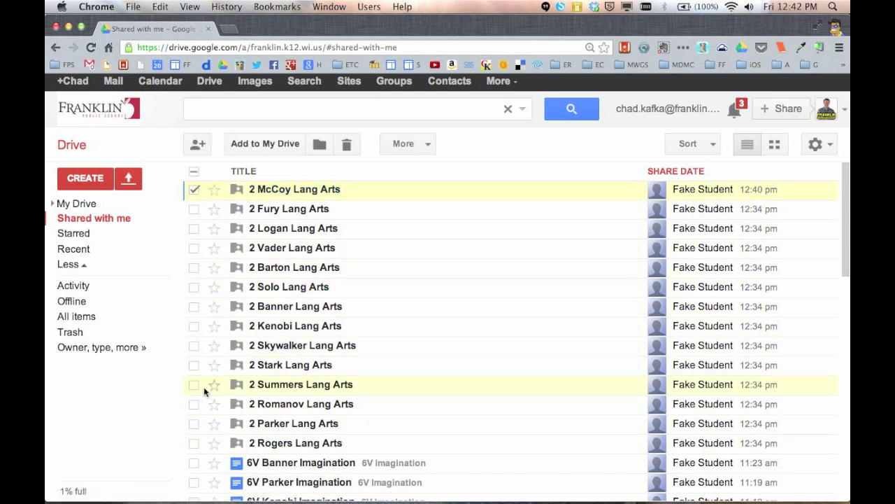
{"action": "left_click", "coordinate": [194, 444], "text": "shift"}
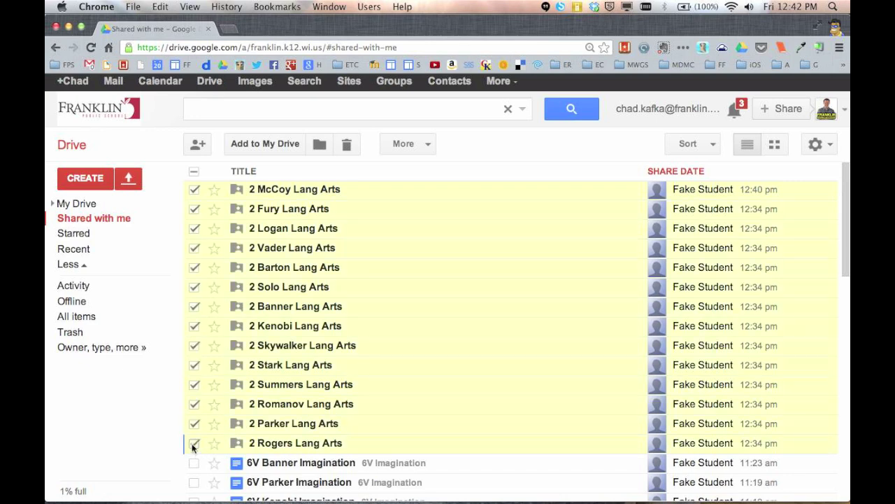
{"action": "left_click", "coordinate": [320, 146]}
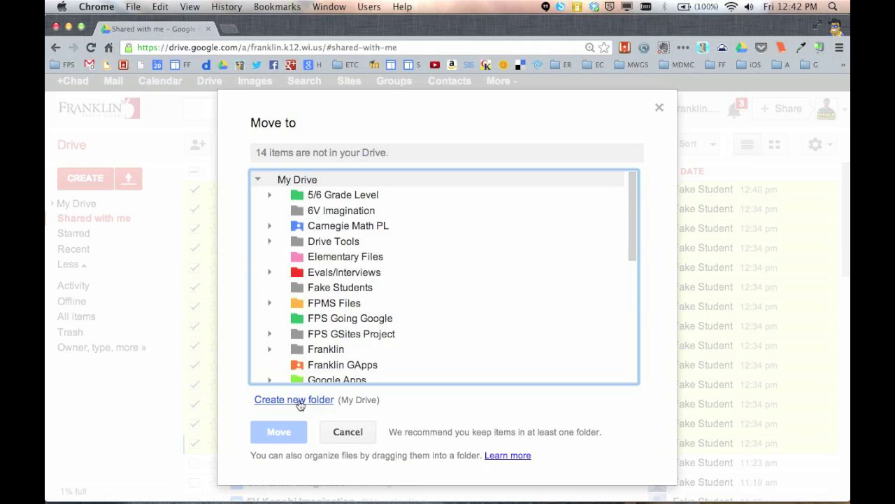
{"action": "left_click", "coordinate": [301, 402]}
{"action": "type", "text": "Hour 2"}
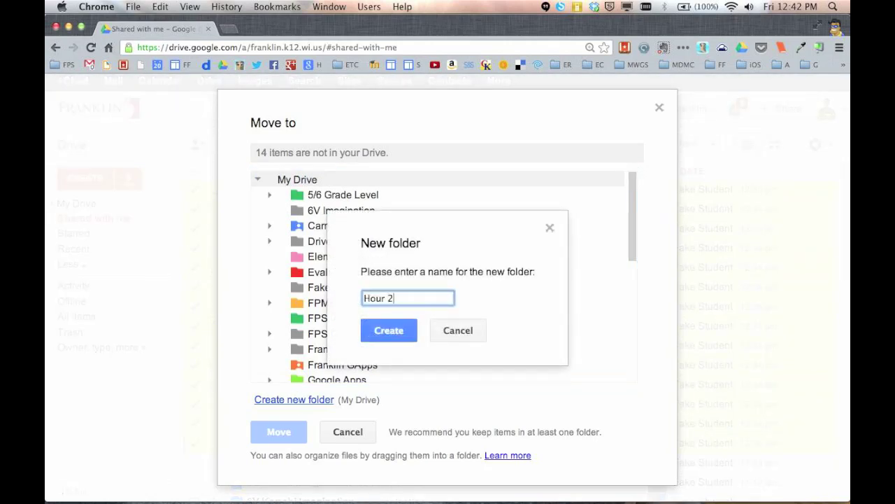
{"action": "left_click", "coordinate": [391, 329]}
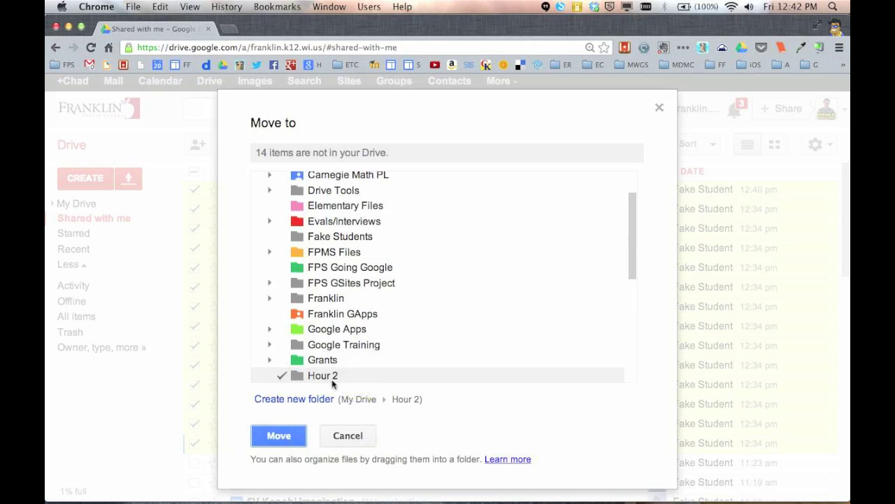
{"action": "left_click", "coordinate": [278, 435]}
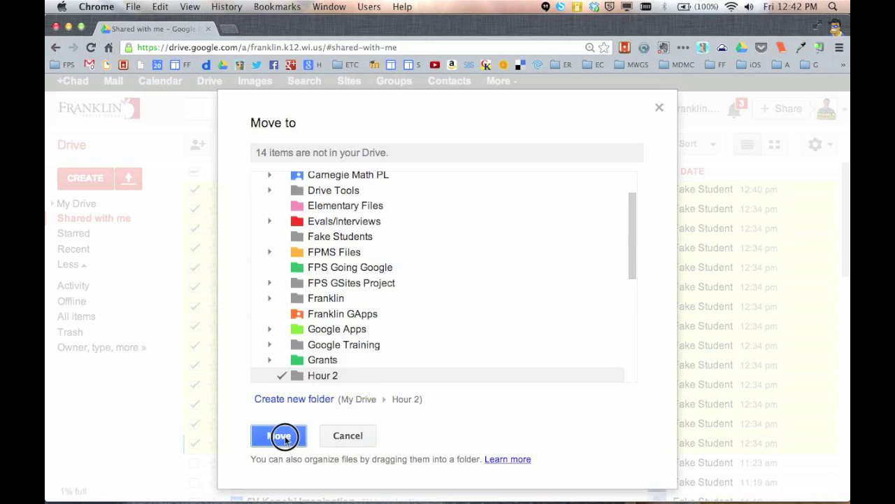
- Open the Hour 2 folder from My Drive, check the contents of its 2 McCoy Lang Arts subfolder, and return to Hour 2
{"action": "left_click", "coordinate": [52, 203]}
{"action": "left_click", "coordinate": [81, 204]}
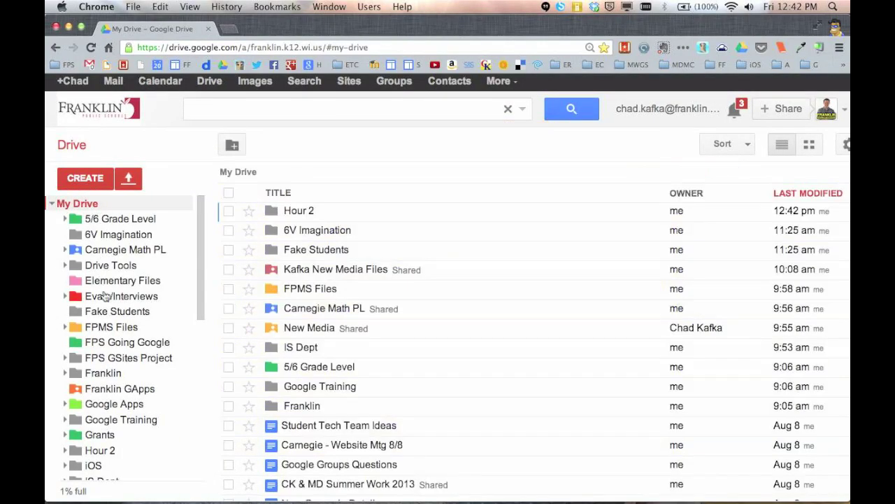
{"action": "scroll", "coordinate": [111, 308], "scroll_direction": "down", "scroll_amount": 2}
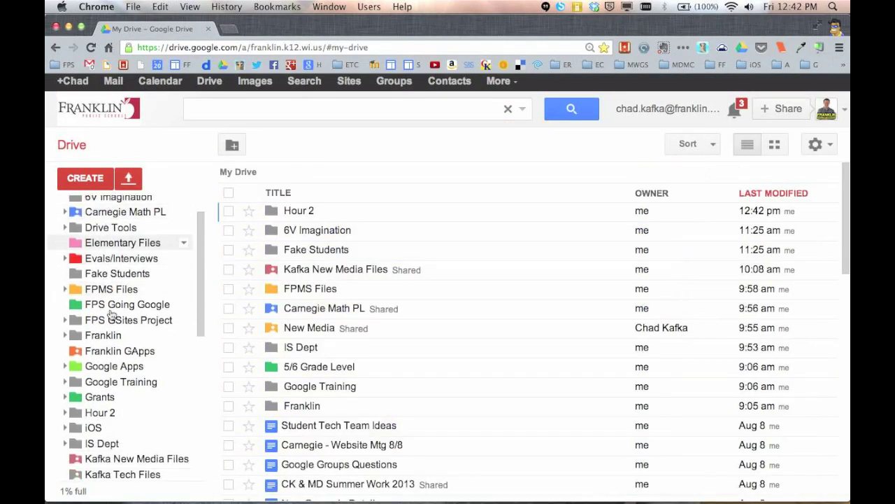
{"action": "left_click", "coordinate": [97, 414]}
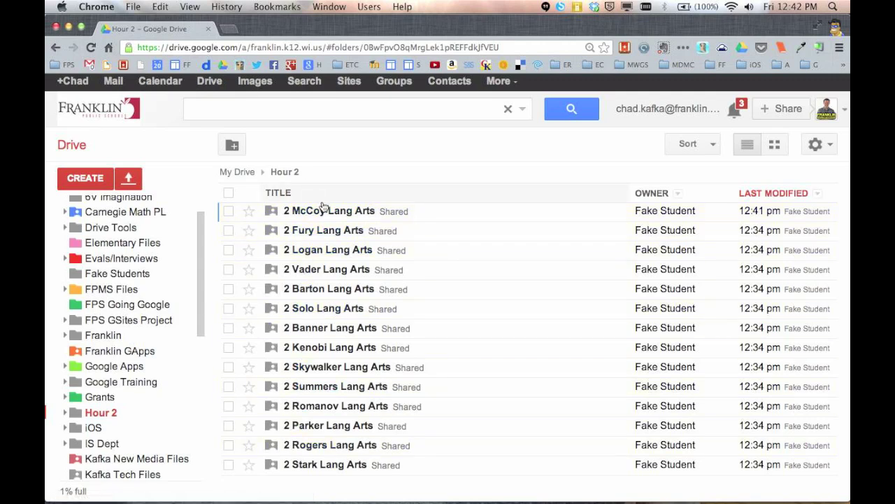
{"action": "left_click", "coordinate": [321, 210]}
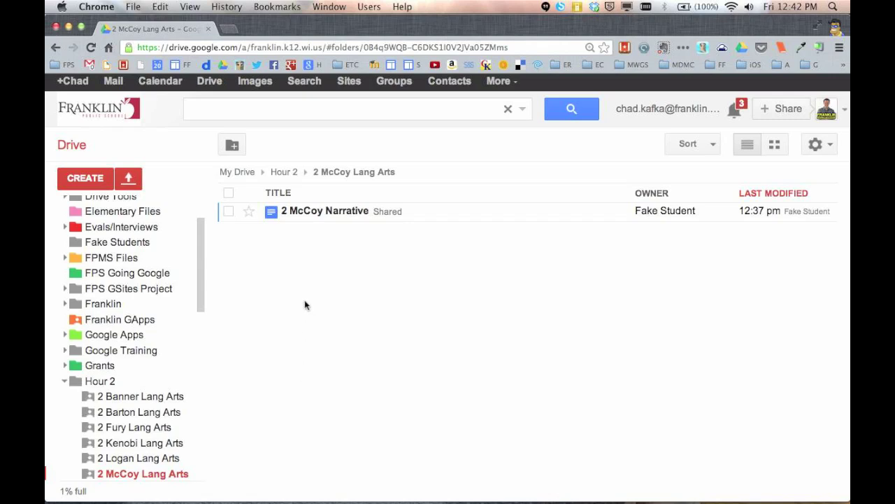
{"action": "left_click", "coordinate": [105, 381]}
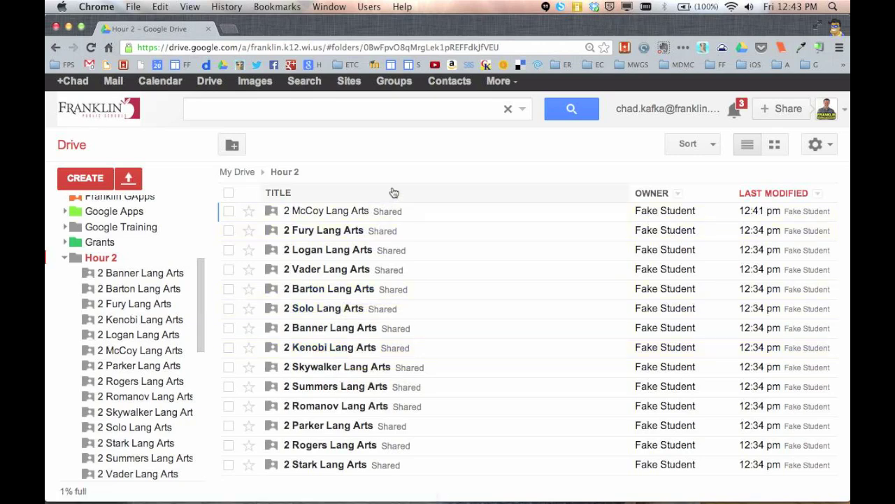
{"action": "scroll", "coordinate": [146, 259], "scroll_direction": "up", "scroll_amount": 5}
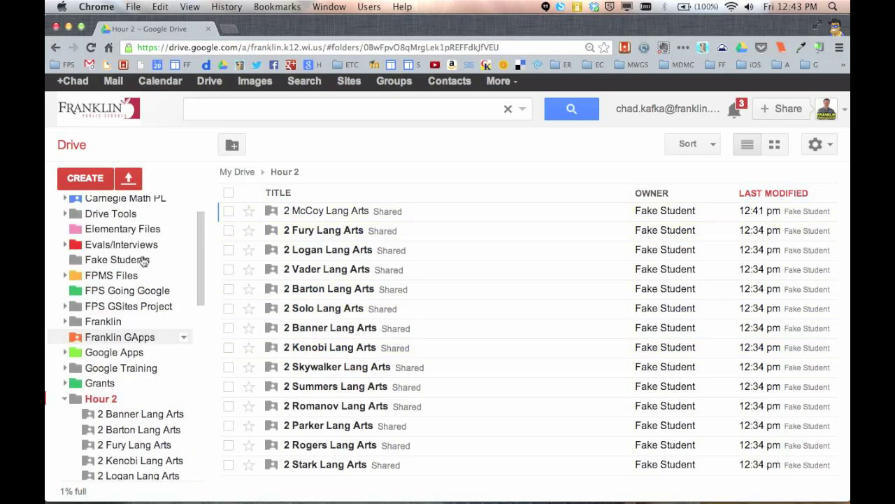